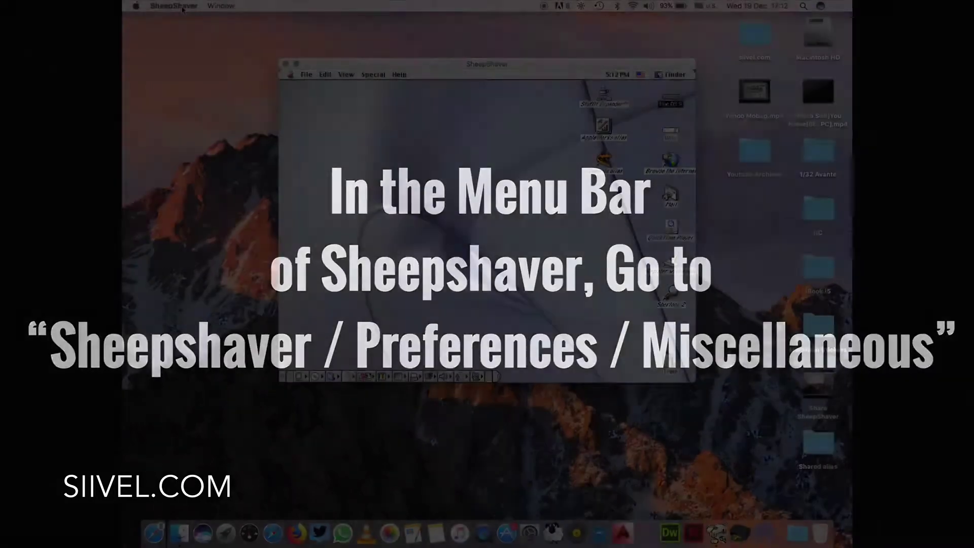
- Set the Ethernet interface to slirp in SheepShaver's miscellaneous preferences and save the settings
left_click(182, 8)
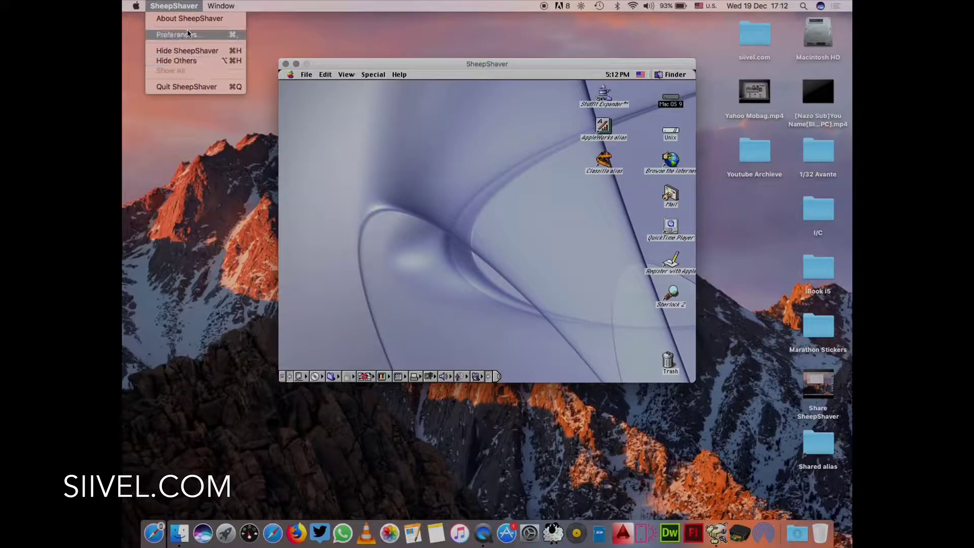
left_click(187, 35)
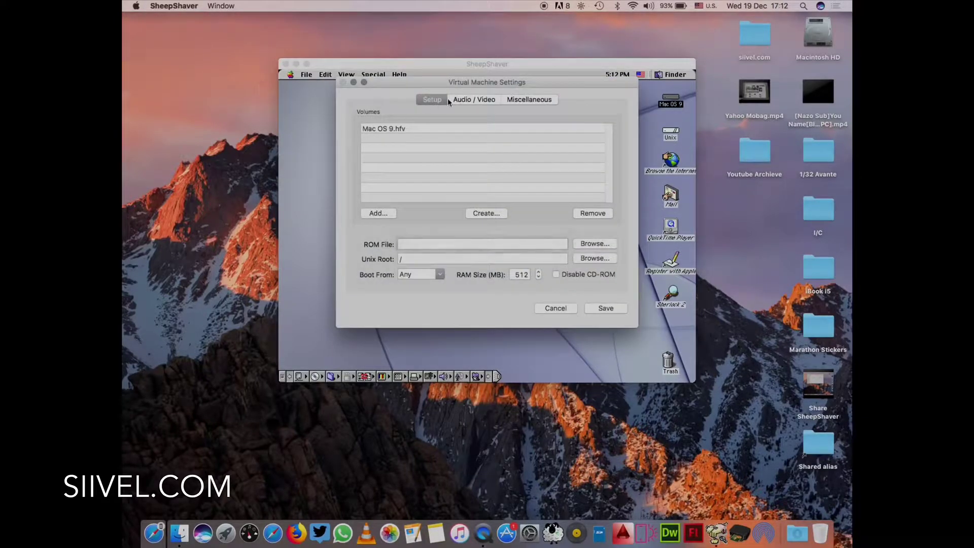
left_click(536, 98)
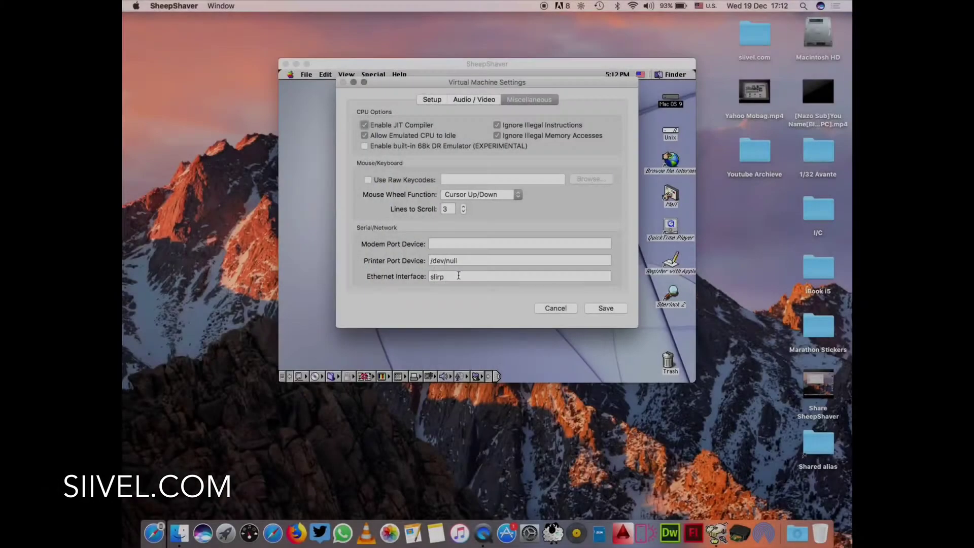
left_click(443, 273)
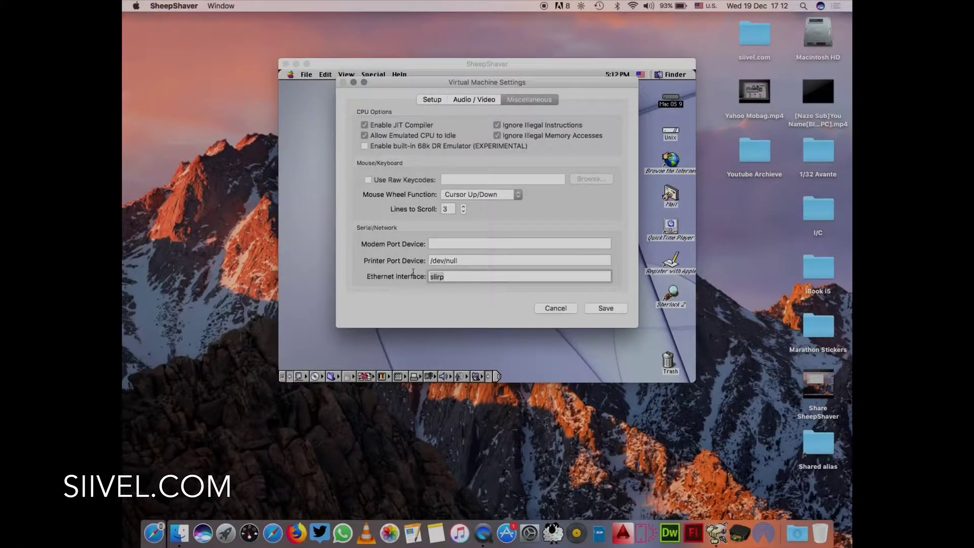
left_click(596, 308)
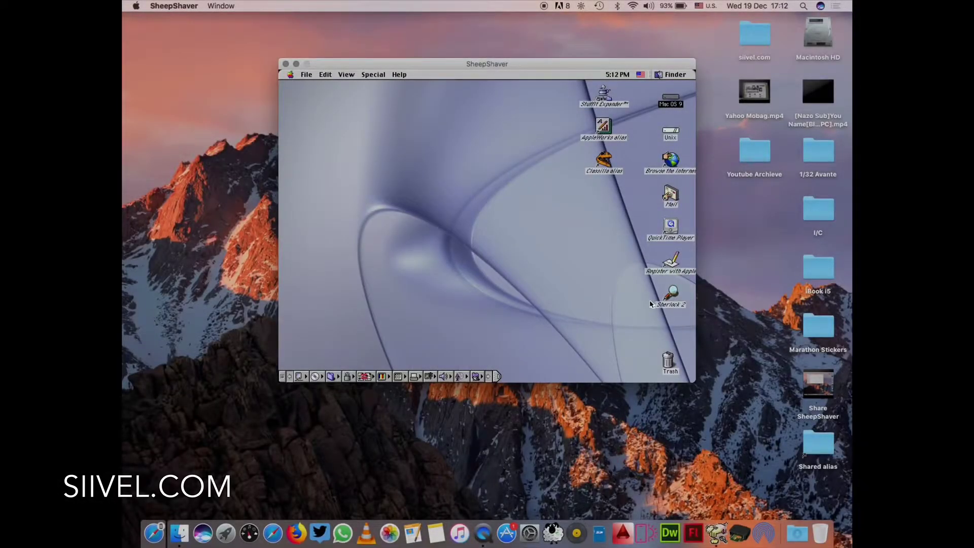
- In the Mac OS 9 TCP/IP control panel, connect via Ethernet and configure it using a DHCP server
left_click(308, 76)
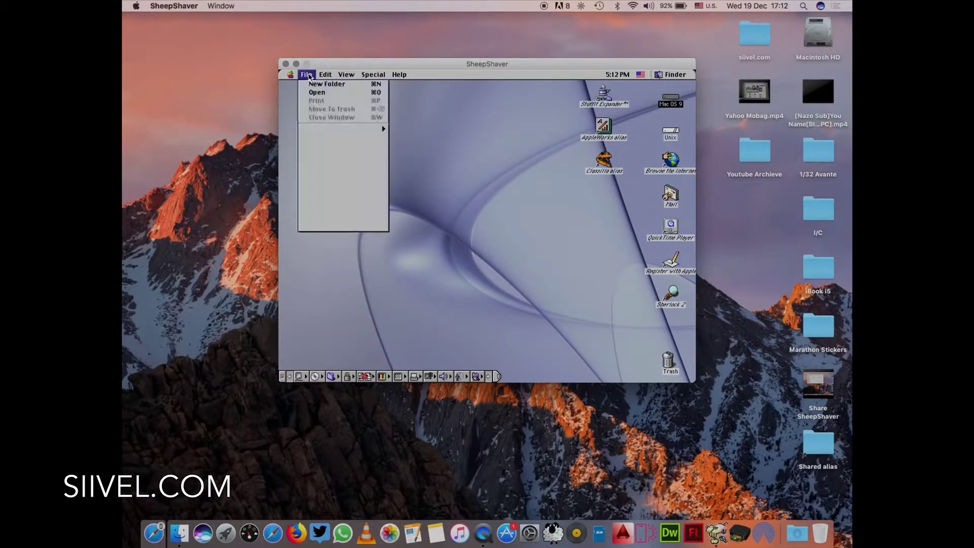
mouse_move(289, 75)
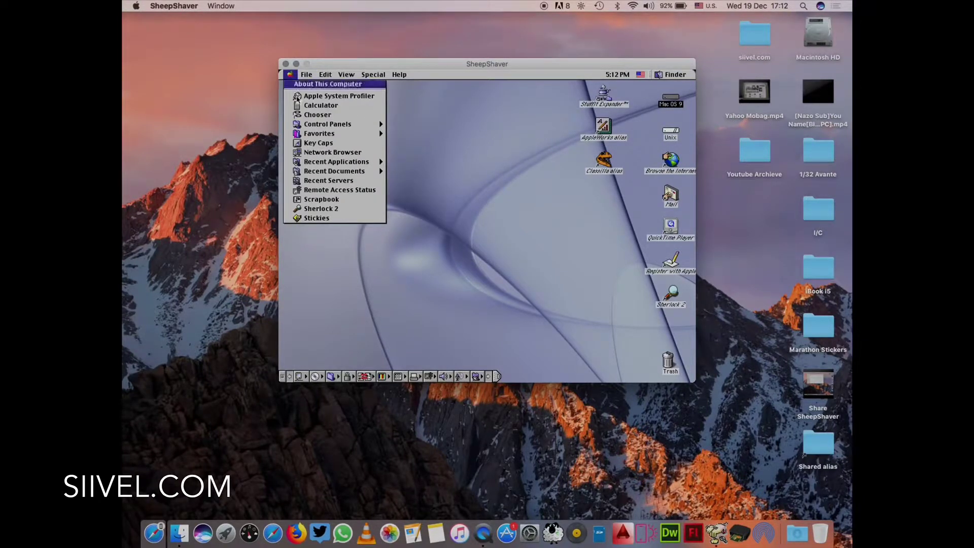
mouse_move(318, 126)
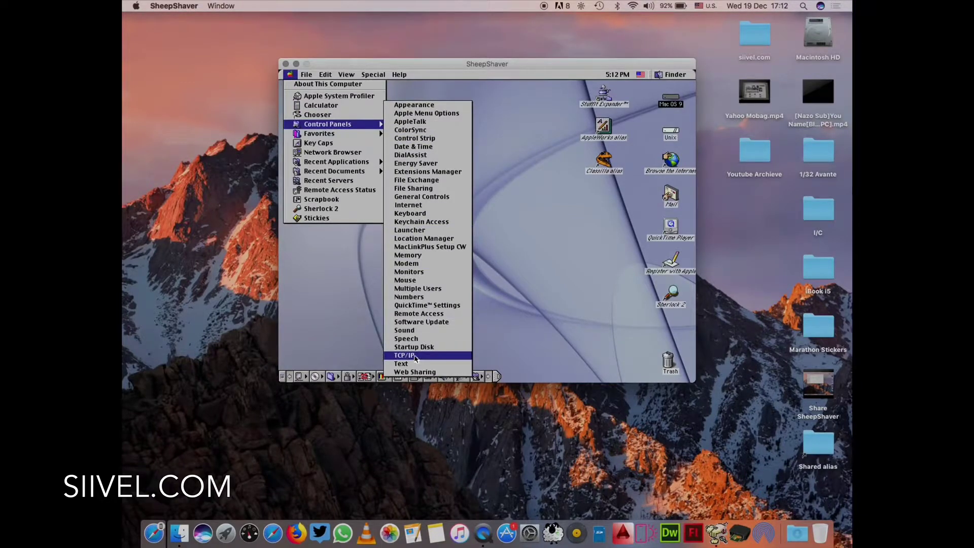
left_click(415, 358)
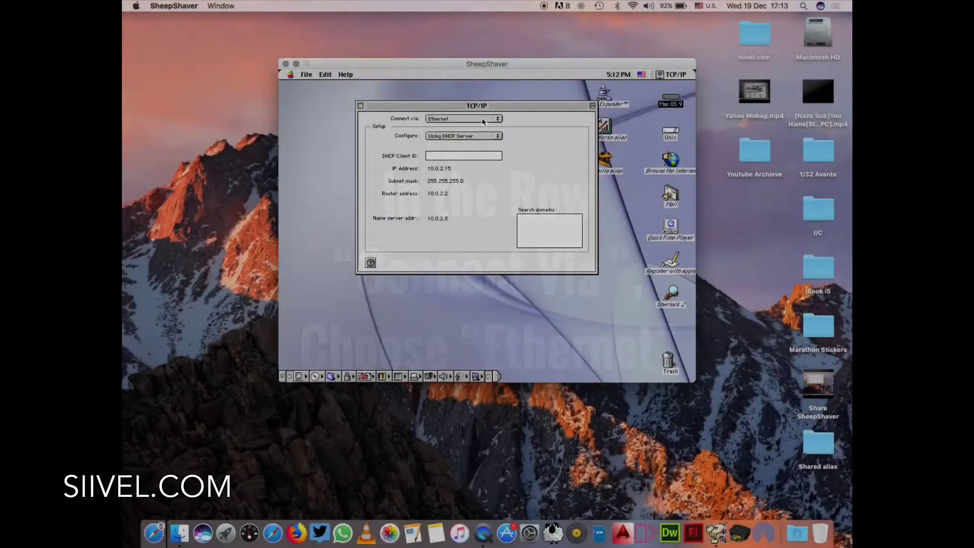
left_click(482, 120)
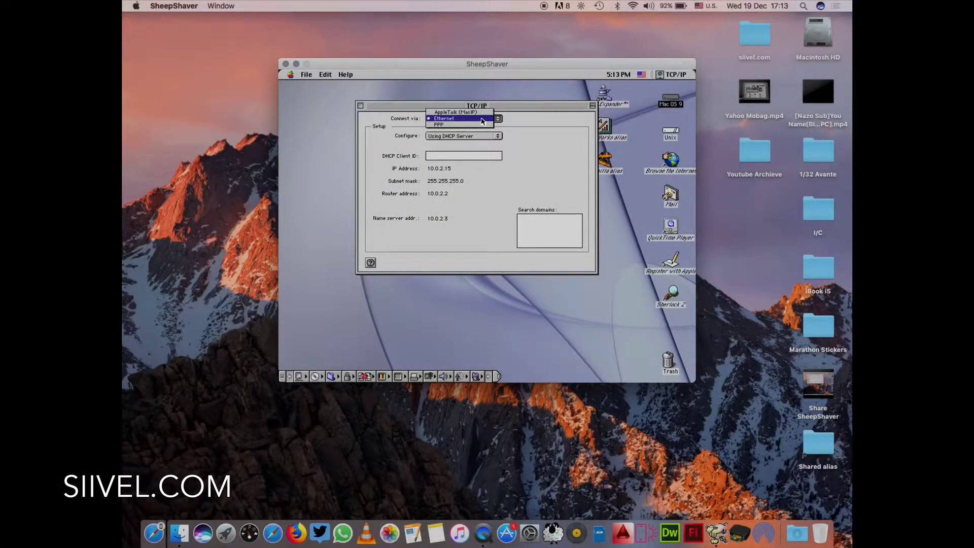
left_click(483, 120)
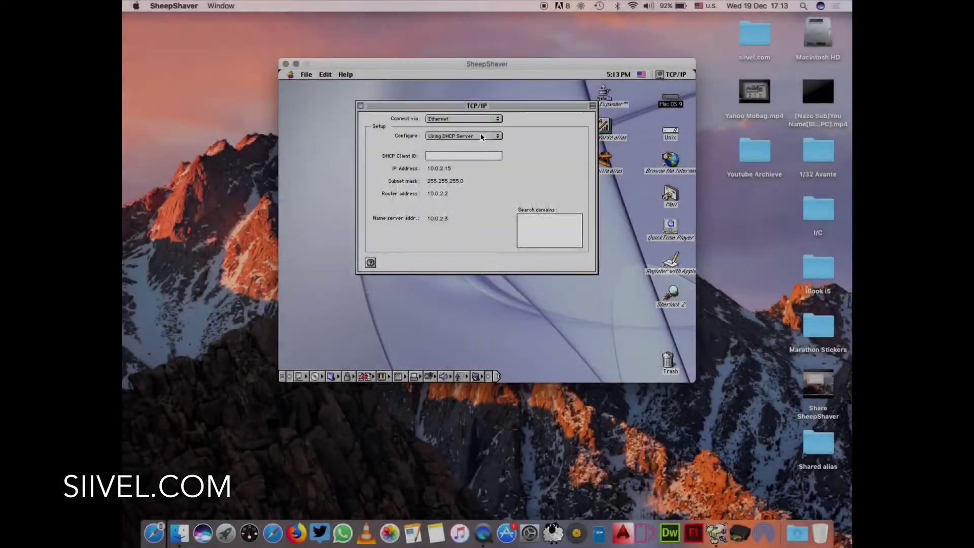
left_click(483, 137)
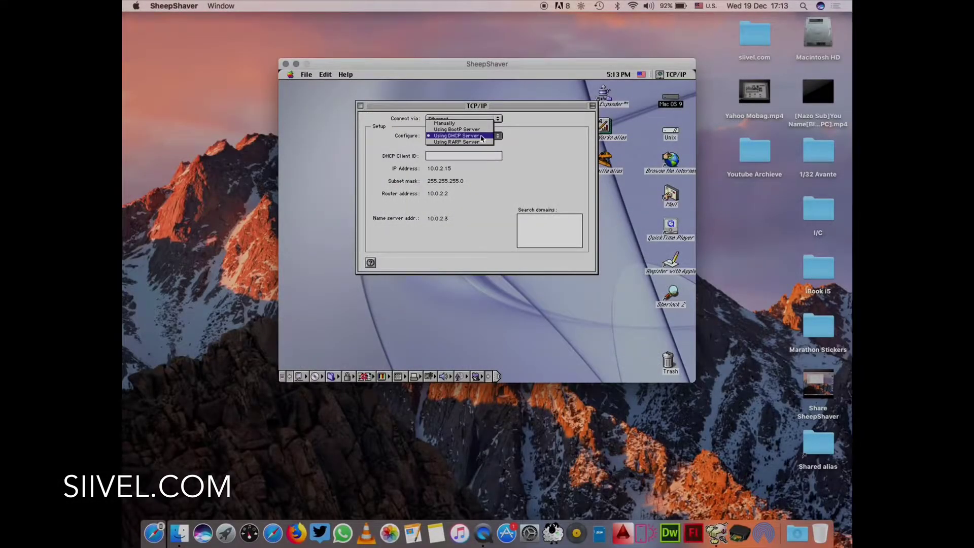
left_click(481, 137)
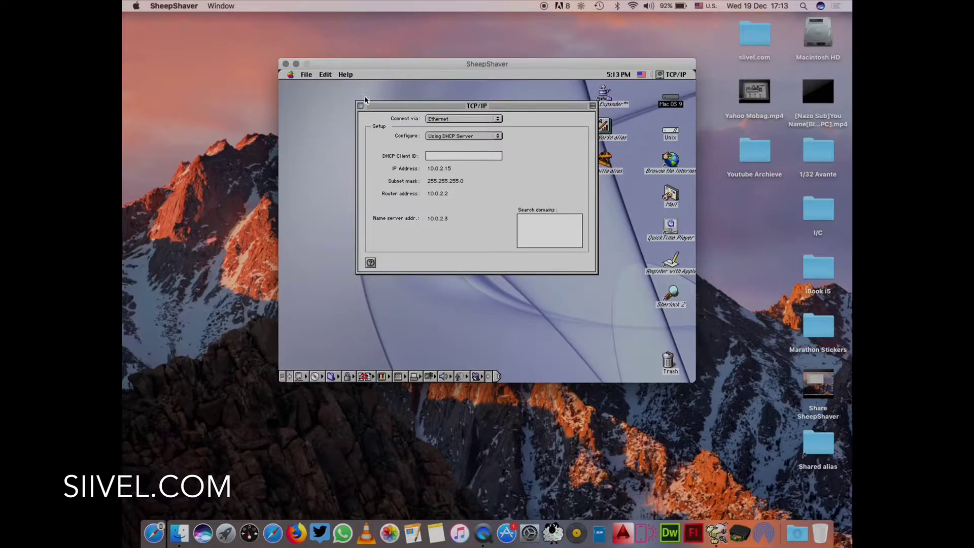
left_click(360, 106)
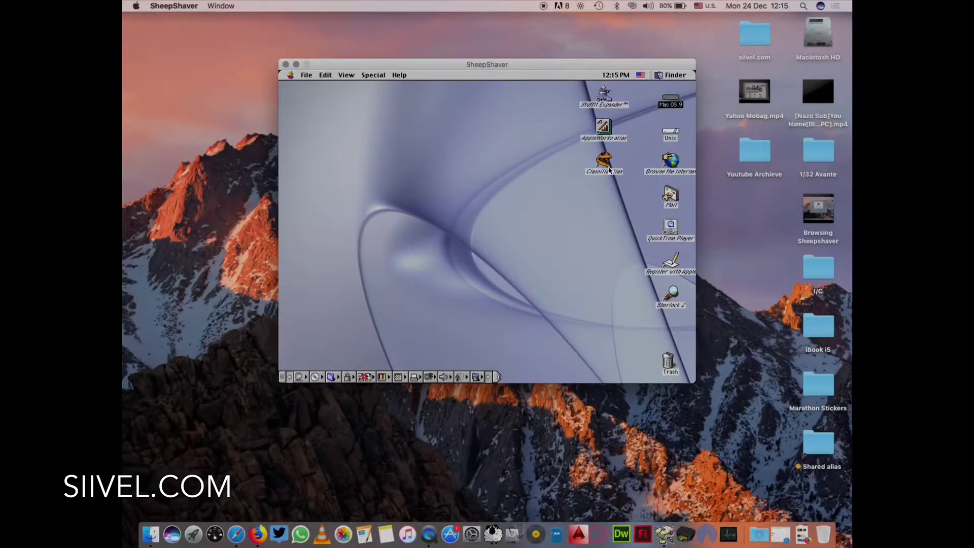
- Launch the Classilla browser in Mac OS 9 and load google.com
left_click(609, 170)
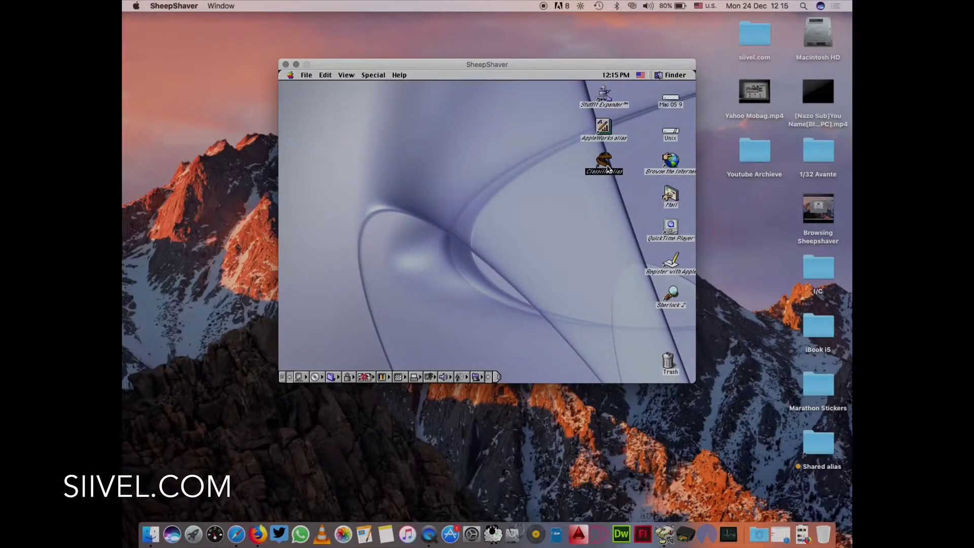
double_click(608, 169)
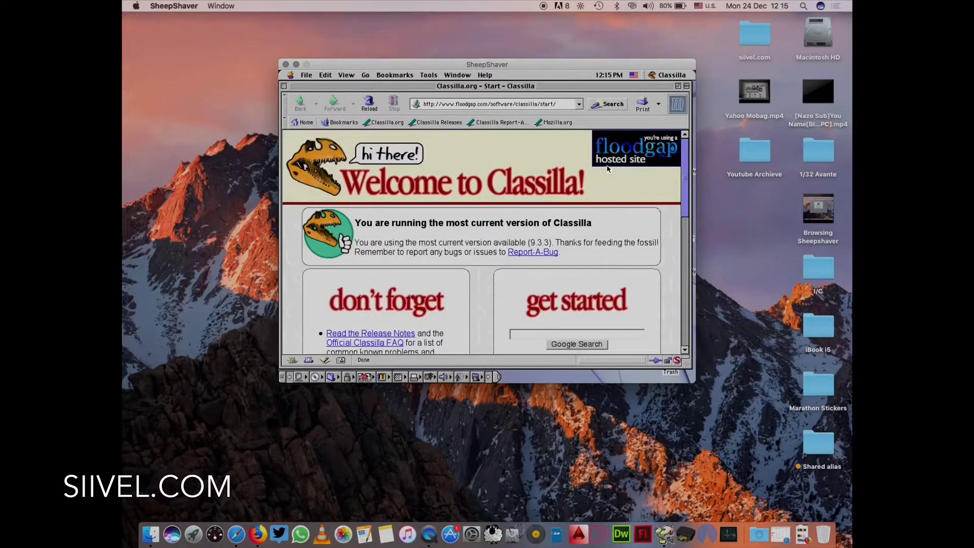
left_click(546, 103)
type("googl")
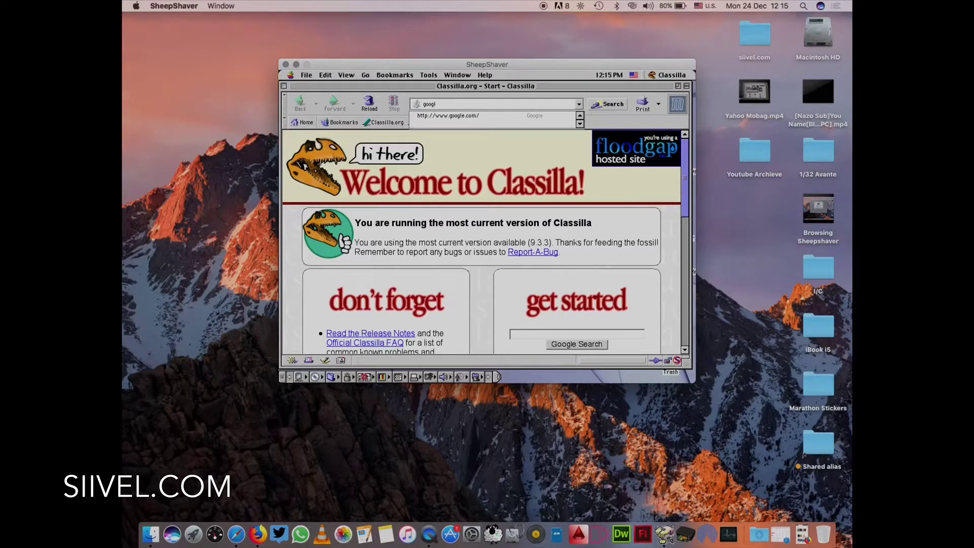
type("e.com")
key("Return")
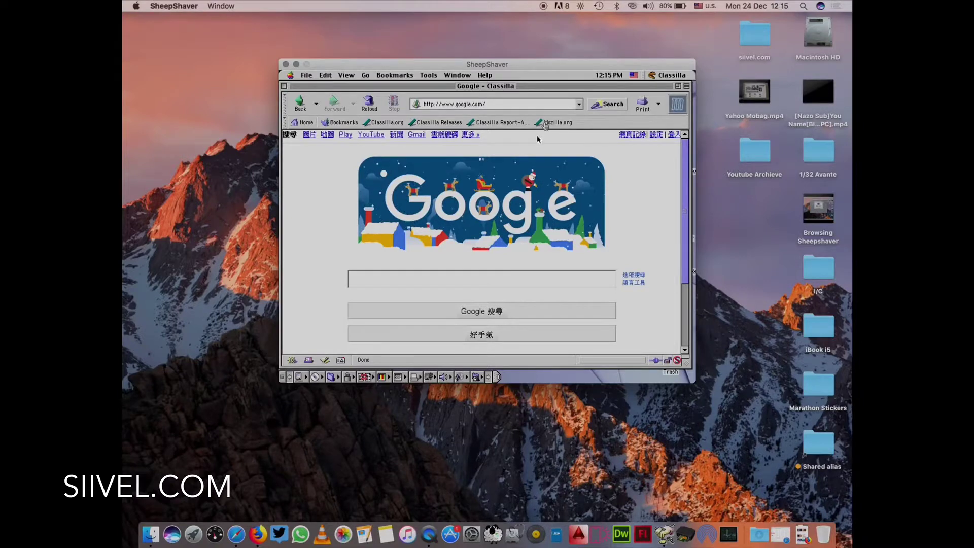
- Search Google for "sheepshaver", allowing the unencrypted submission, and look through the results page
left_click(461, 277)
type("sheepshaver")
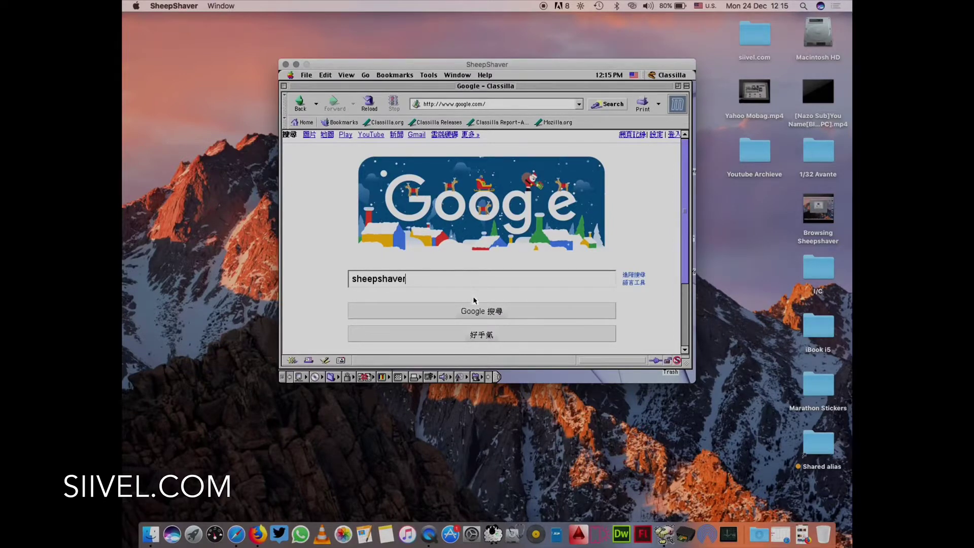
left_click(476, 313)
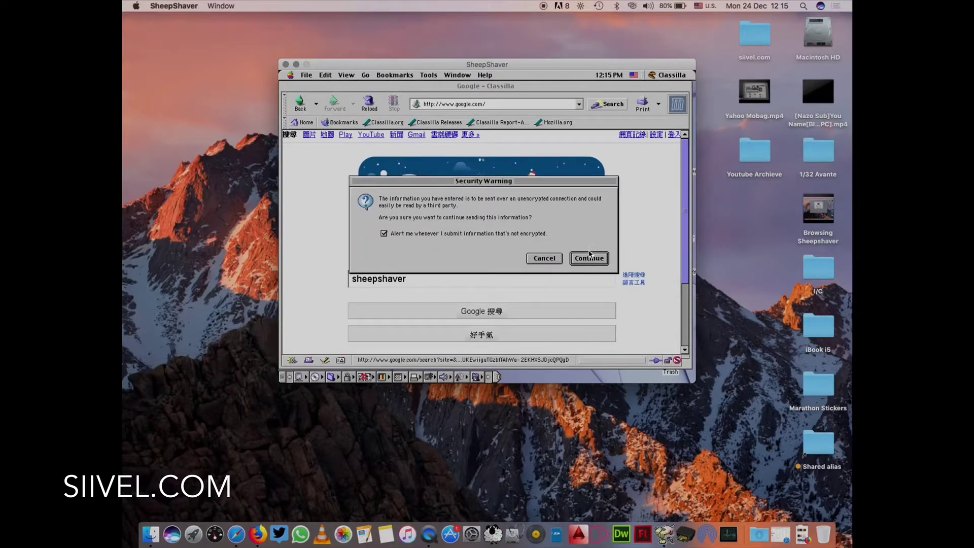
left_click(588, 258)
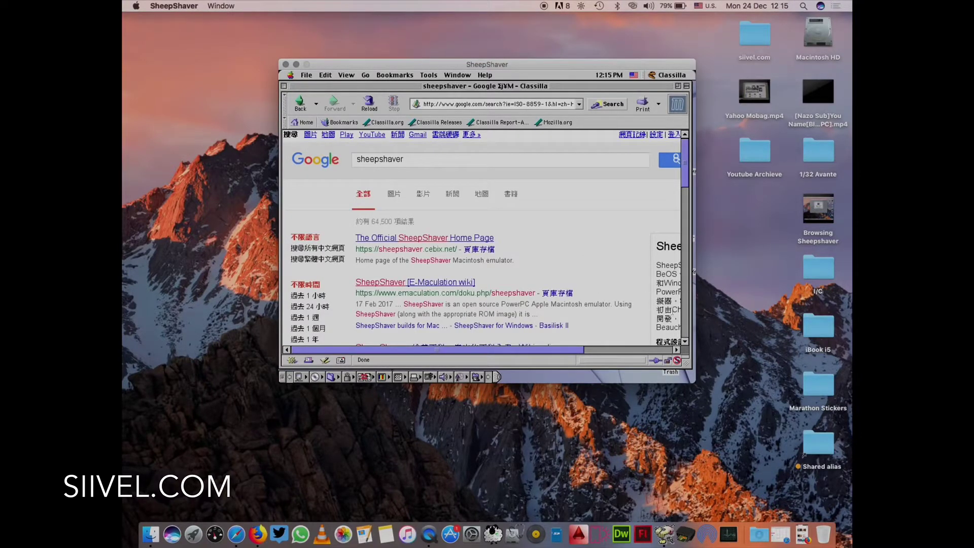
left_click(683, 322)
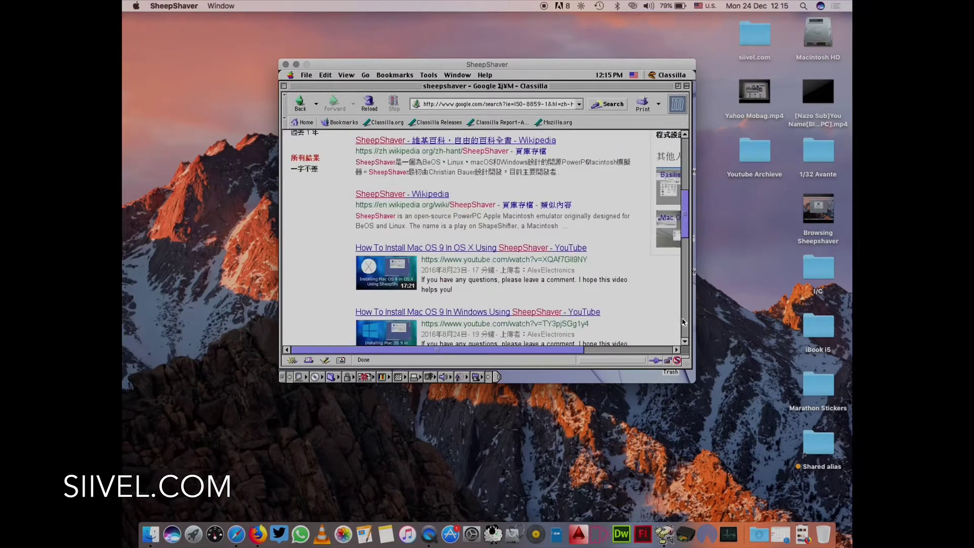
left_click(683, 321)
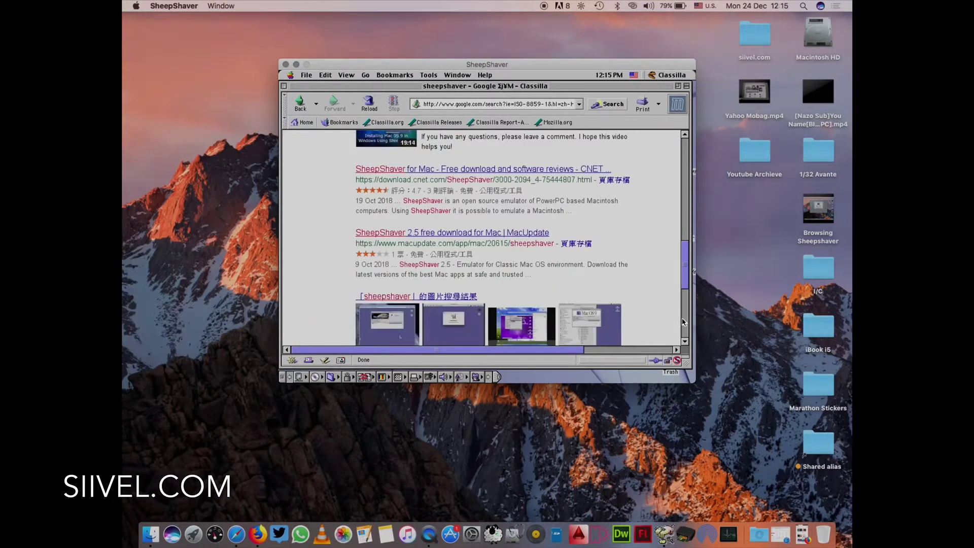
left_click(683, 321)
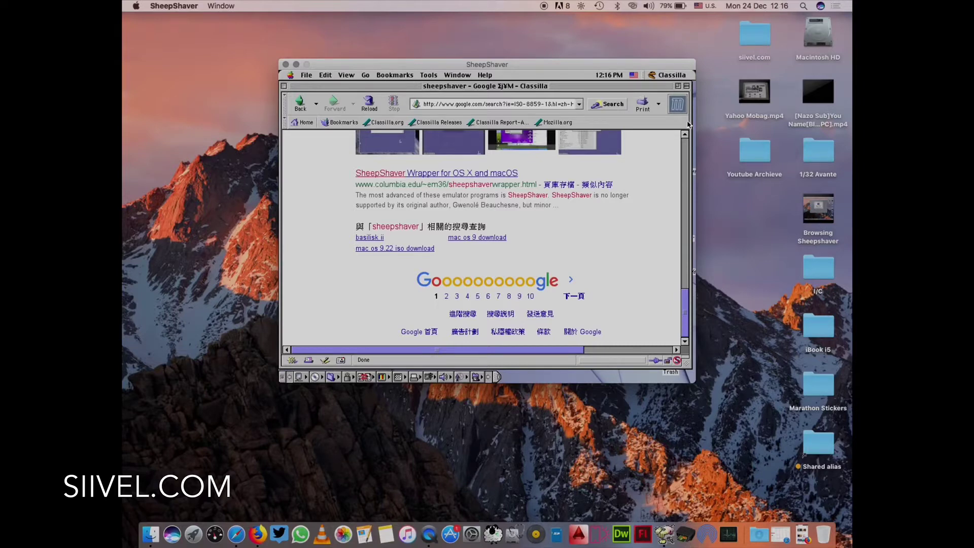
scroll(686, 147, "up", 10)
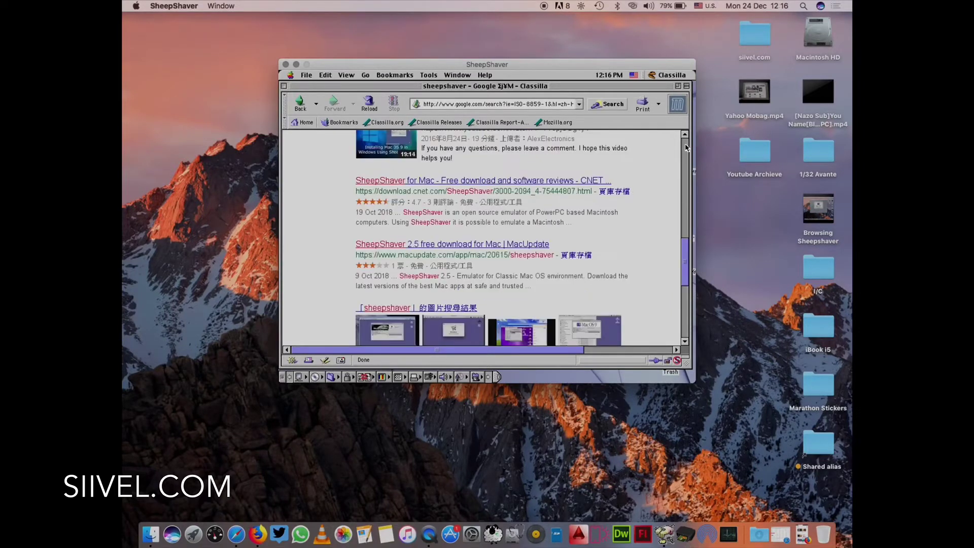
- Close the Classilla browser window and shut down Mac OS 9 from the Finder
left_click(284, 86)
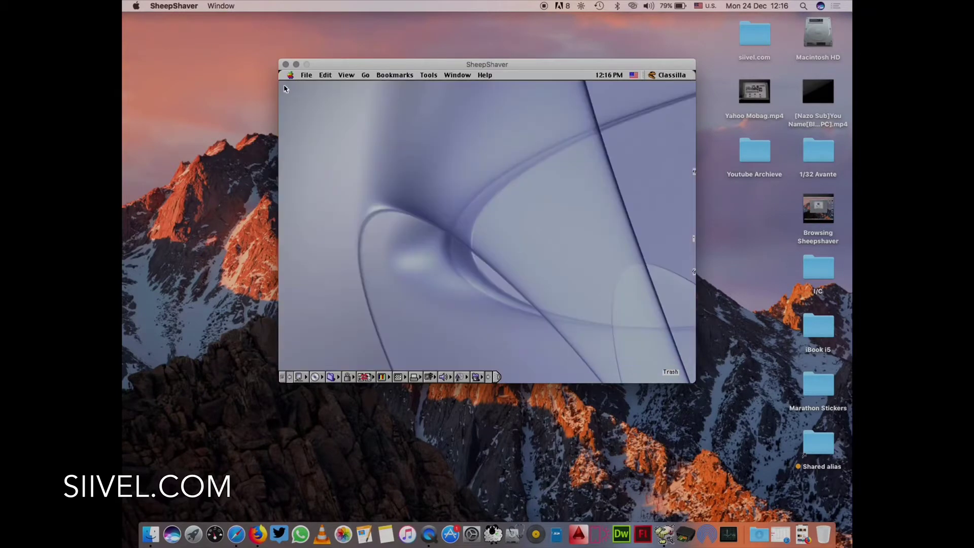
left_click(430, 110)
left_click(373, 76)
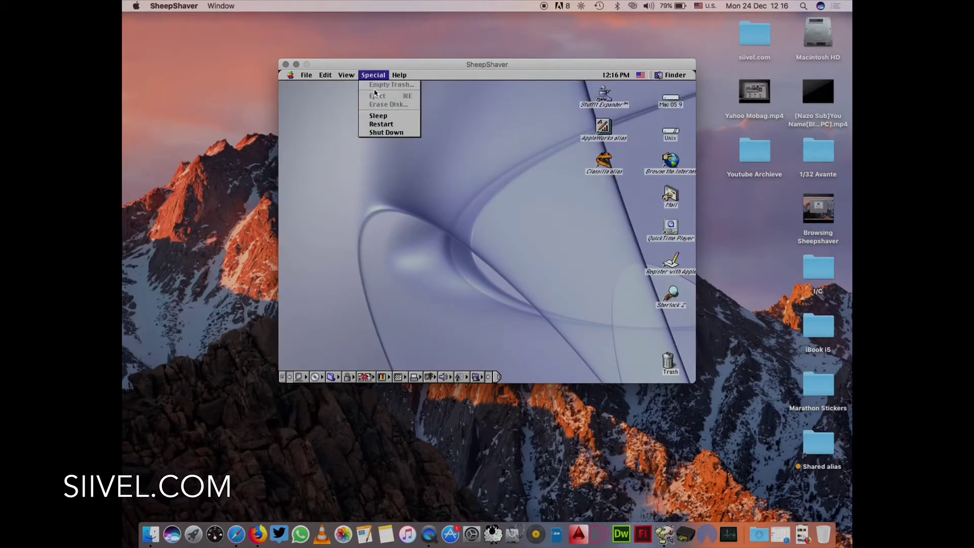
left_click(380, 133)
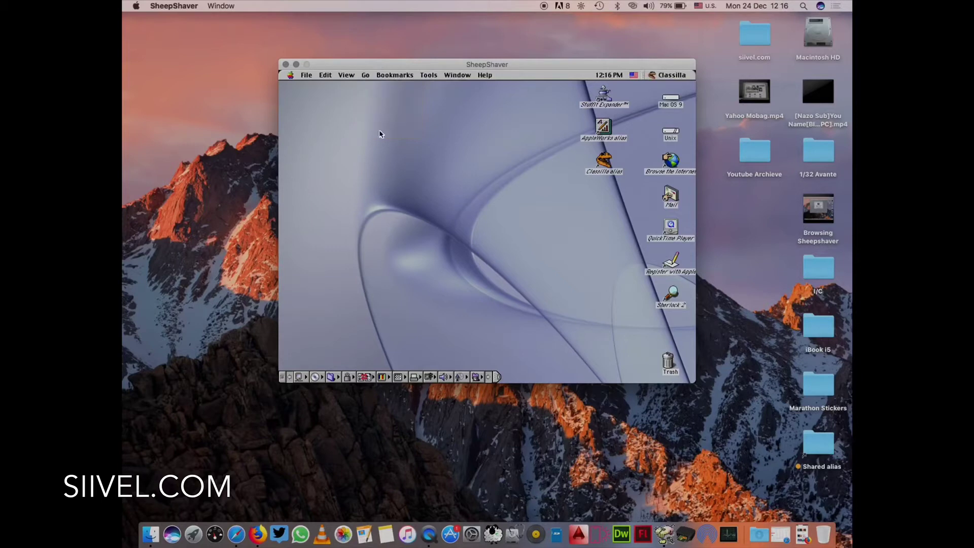